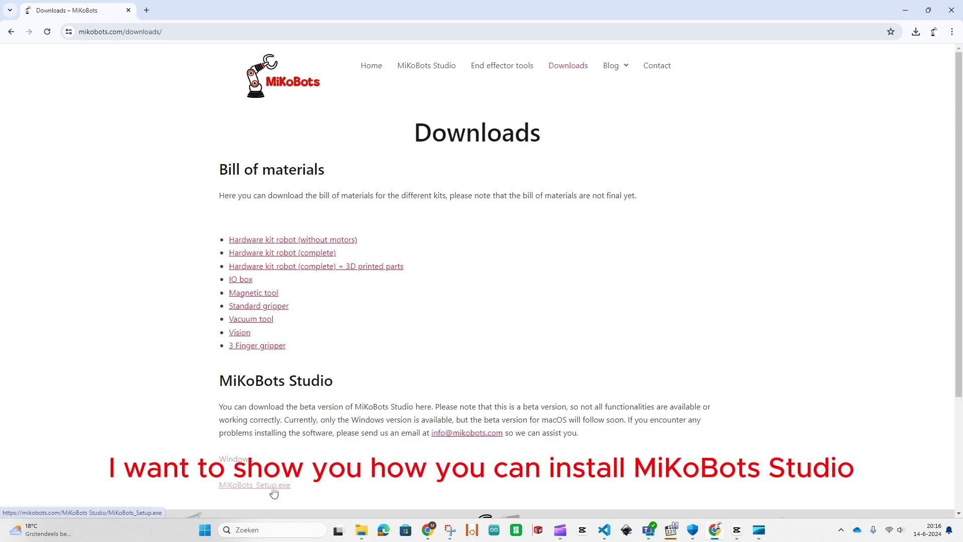
Step: Download MiKoBots_Setup.exe and run it past the Windows warning via Run anyway
{"action": "left_click", "coordinate": [273, 494]}
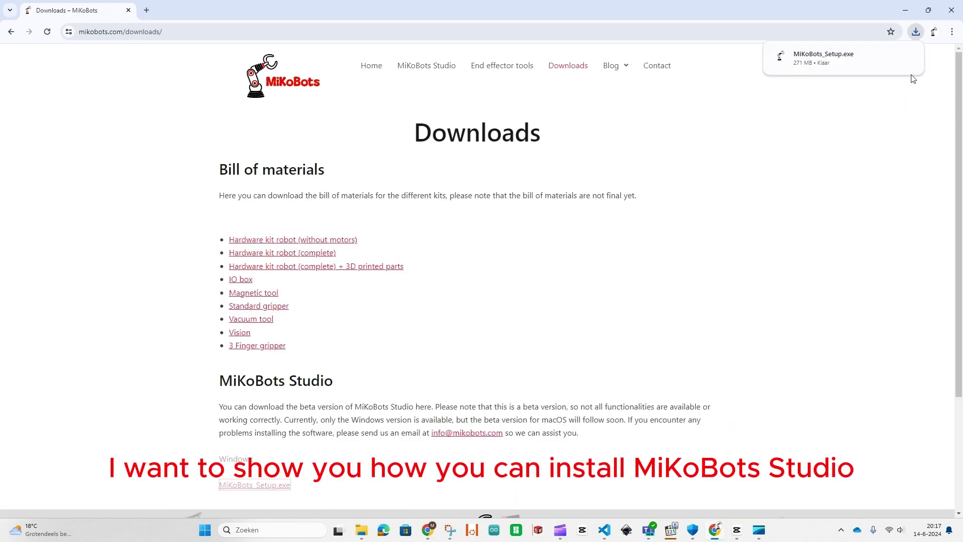
{"action": "left_click", "coordinate": [909, 59]}
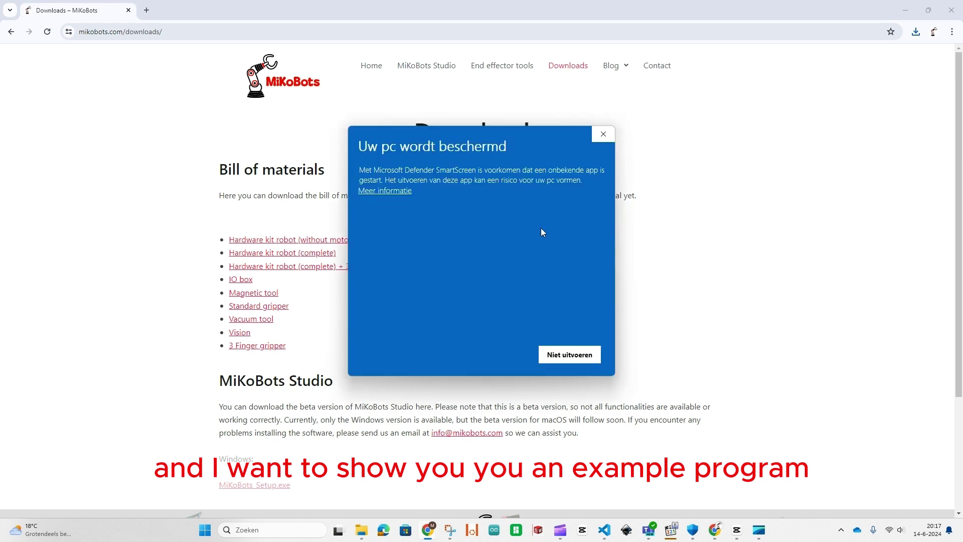
{"action": "left_click", "coordinate": [385, 190]}
{"action": "left_click", "coordinate": [504, 356]}
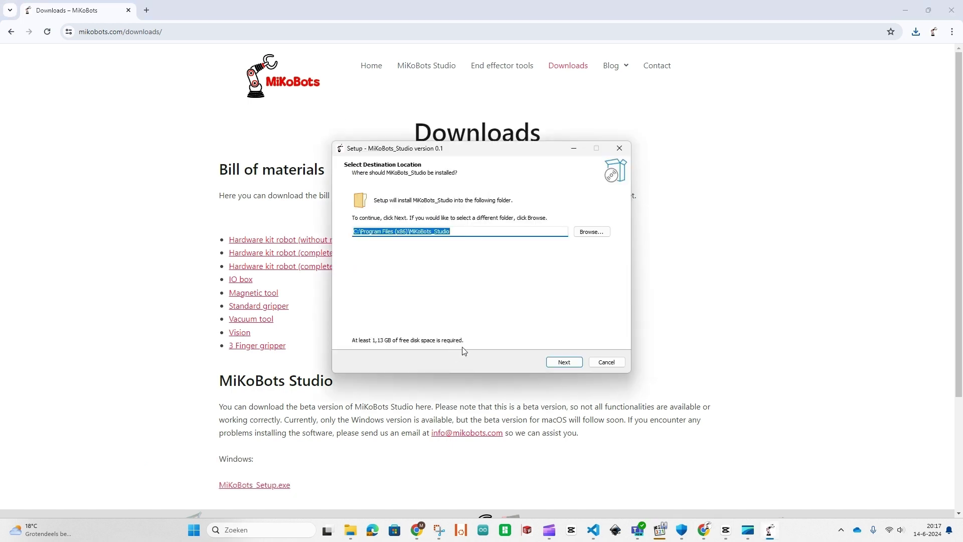
Step: Install MiKoBots Studio in the default folder with a desktop shortcut
{"action": "left_click", "coordinate": [563, 365]}
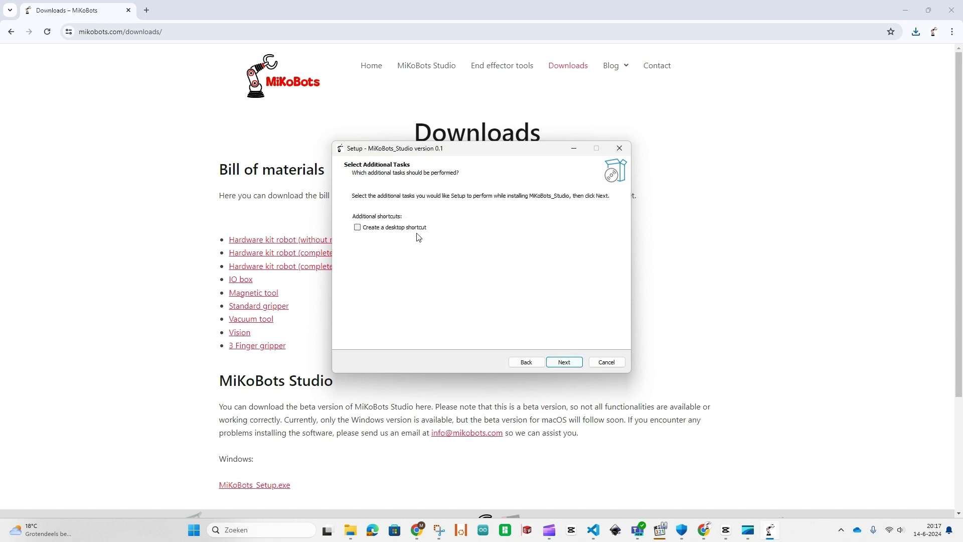
{"action": "left_click", "coordinate": [416, 228]}
{"action": "left_click", "coordinate": [563, 364]}
{"action": "left_click", "coordinate": [563, 365]}
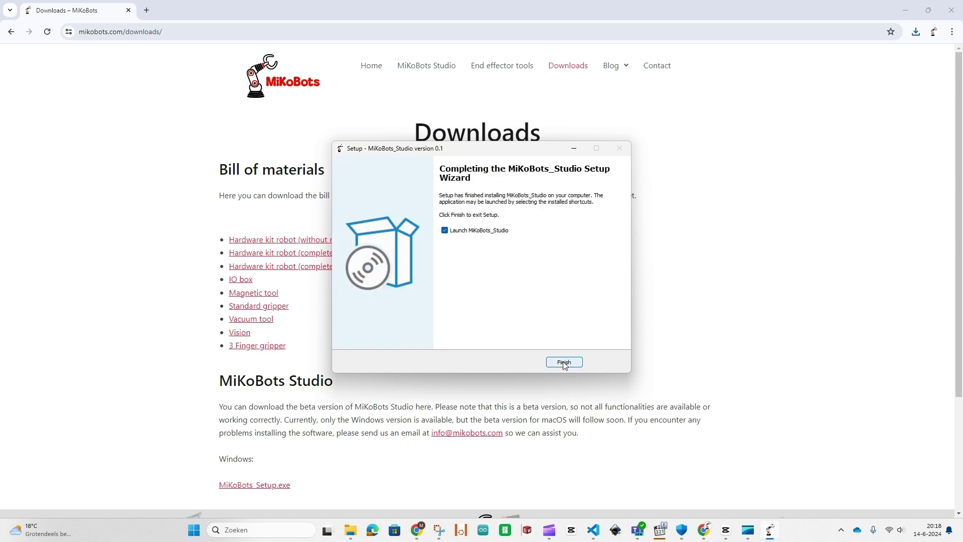
Step: Finish the installer with Launch checked and maximize the MiKoBots Studio window
{"action": "left_click", "coordinate": [565, 362]}
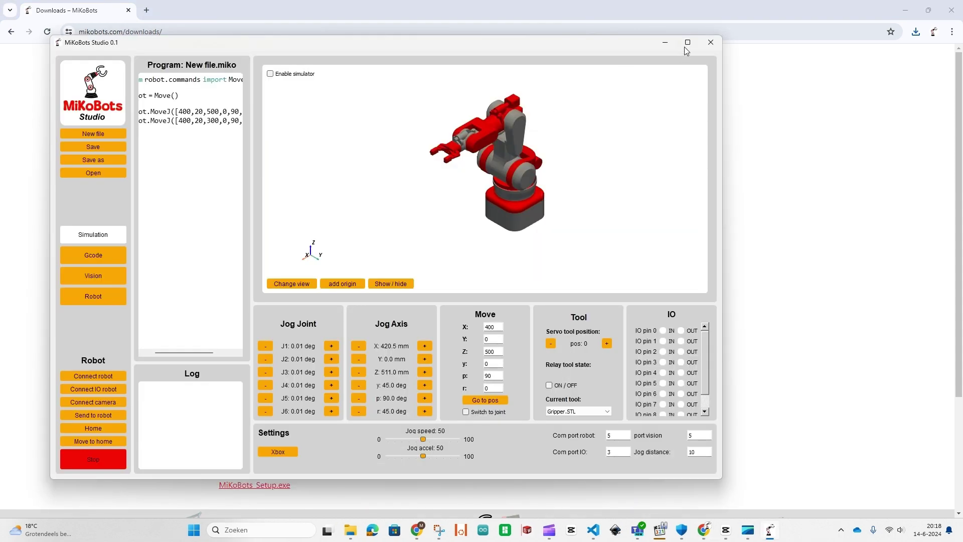
{"action": "left_click", "coordinate": [687, 42]}
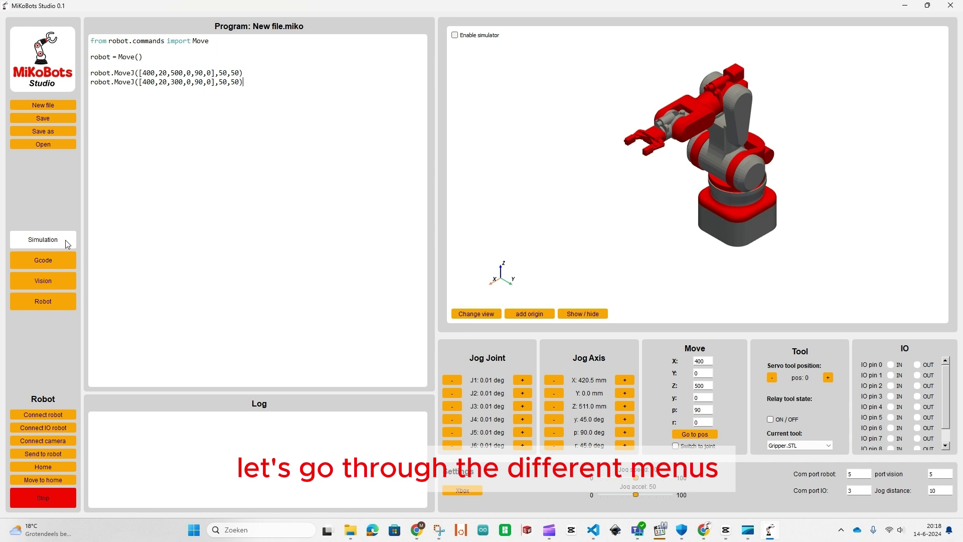
Step: Browse the G-code editor and its information page
{"action": "left_click", "coordinate": [65, 260]}
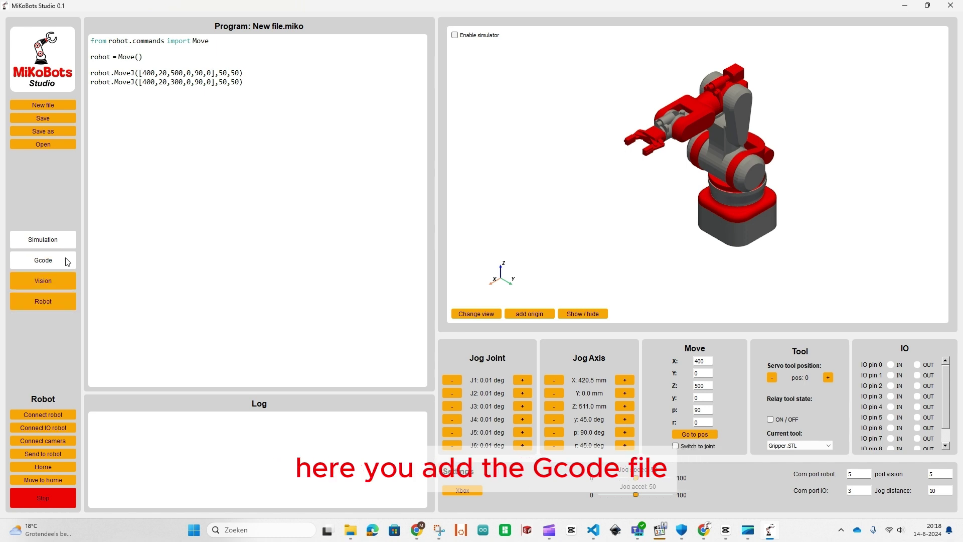
{"action": "left_click", "coordinate": [466, 45]}
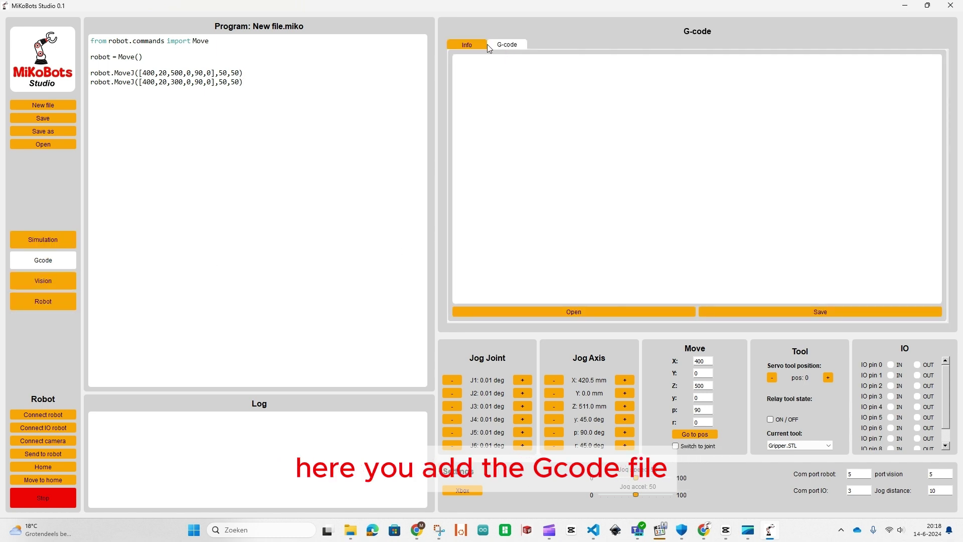
{"action": "left_click", "coordinate": [508, 45]}
Step: Browse the Vision Set-up, Tic-Tac-Toe, Connect 4 and Info tabs, then the Robot page
{"action": "left_click", "coordinate": [64, 283]}
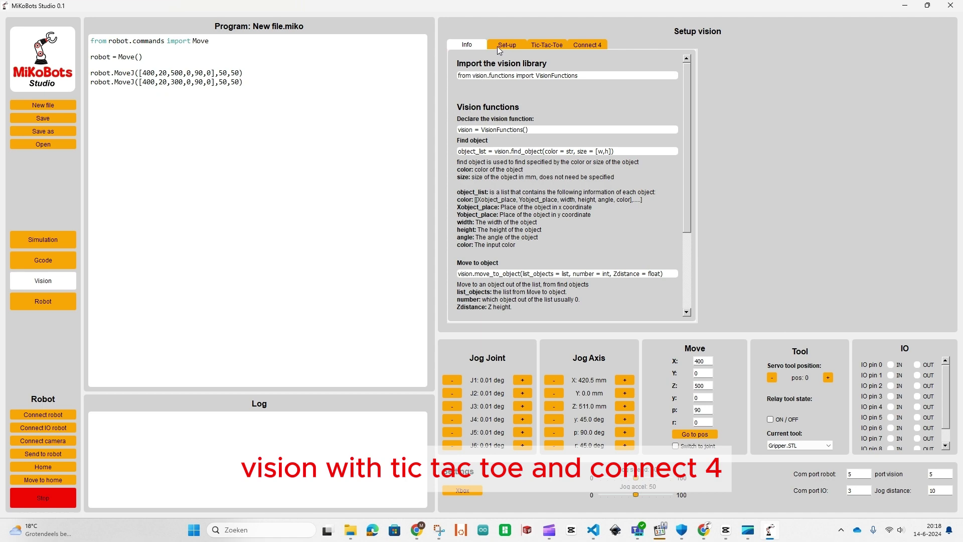
{"action": "left_click", "coordinate": [499, 45]}
{"action": "left_click", "coordinate": [546, 45]}
{"action": "left_click", "coordinate": [588, 46]}
{"action": "left_click", "coordinate": [478, 45]}
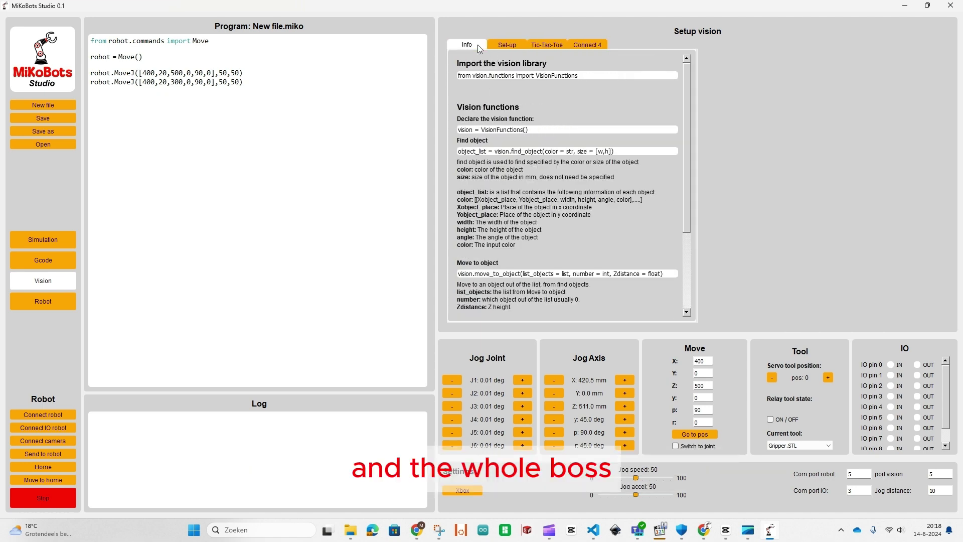
{"action": "left_click", "coordinate": [72, 305]}
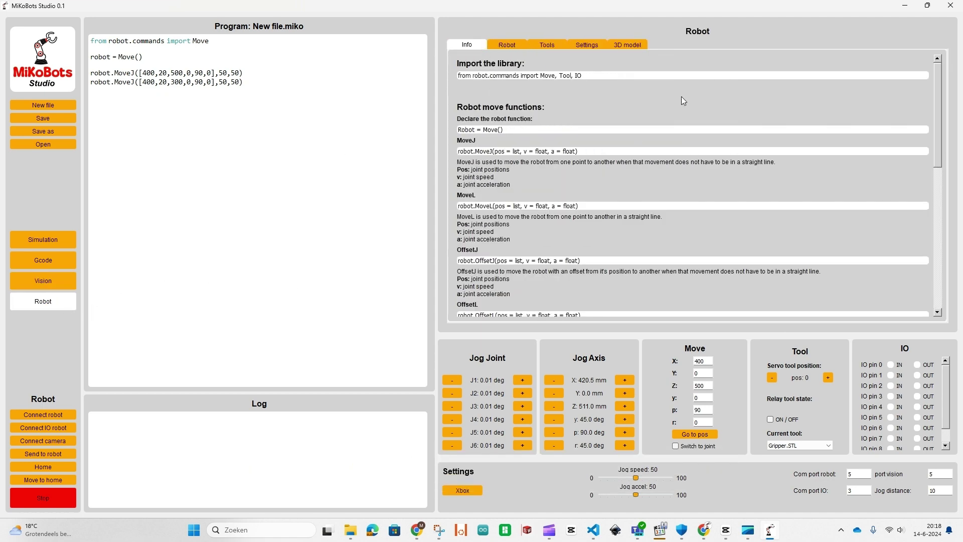
Step: Select robot 1 in the robot list and view its arm in the 3D simulation
{"action": "left_click", "coordinate": [508, 50]}
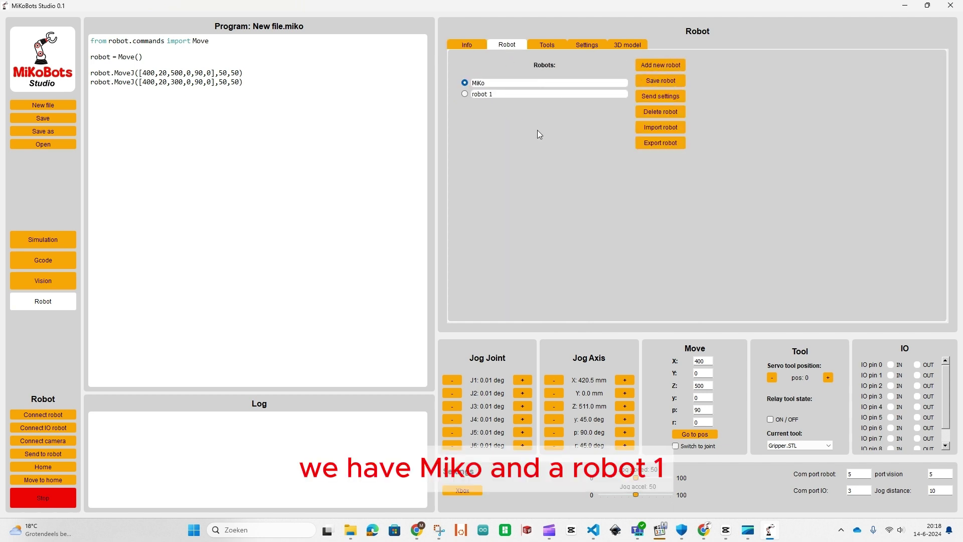
{"action": "left_click", "coordinate": [465, 94]}
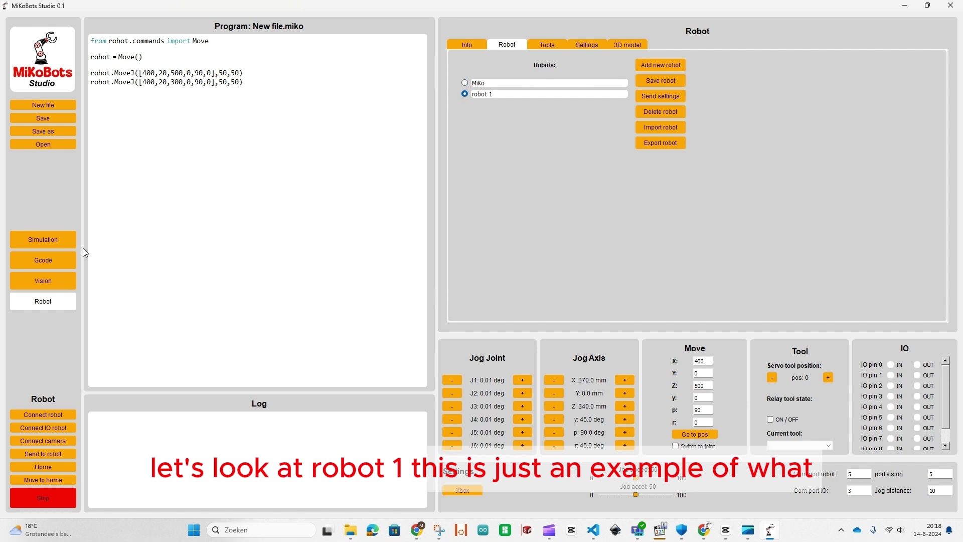
{"action": "left_click", "coordinate": [60, 246]}
{"action": "left_click_drag", "start_coordinate": [730, 182], "coordinate": [739, 162]}
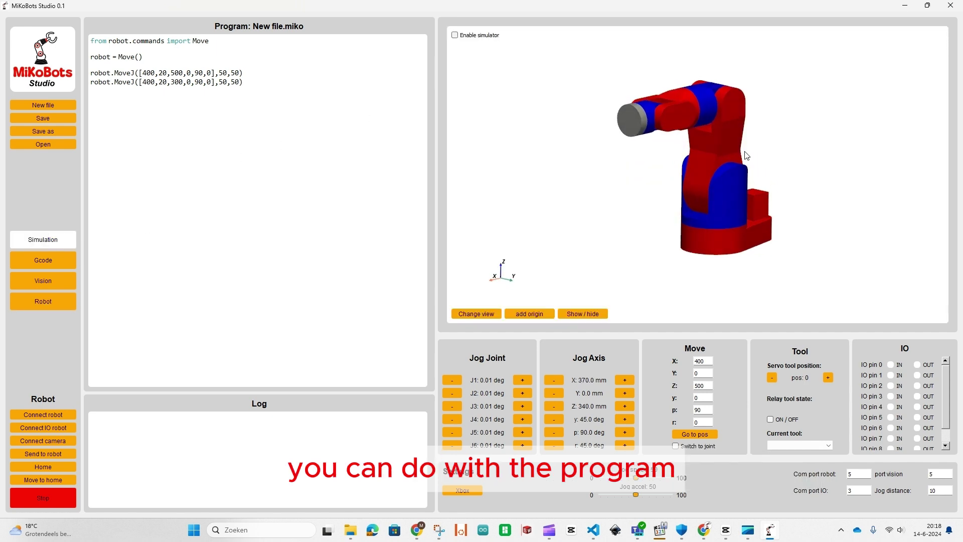
Step: Enable the simulator, jog robot 1 along X to 400 mm, then reactivate MiKo
{"action": "left_click", "coordinate": [455, 35]}
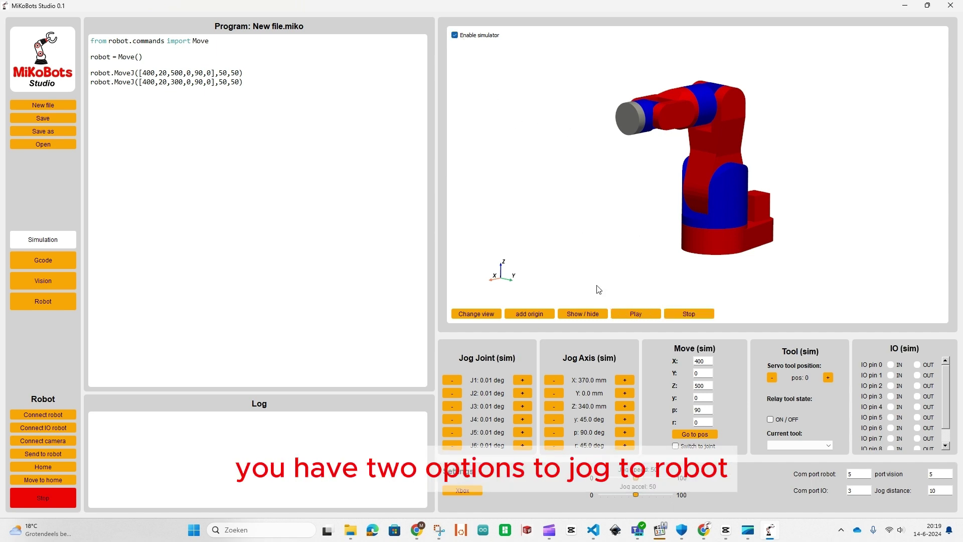
{"action": "mouse_move", "coordinate": [654, 261]}
{"action": "left_mouse_down"}
{"action": "mouse_move", "coordinate": [635, 219]}
{"action": "mouse_move", "coordinate": [655, 336]}
{"action": "left_mouse_up"}
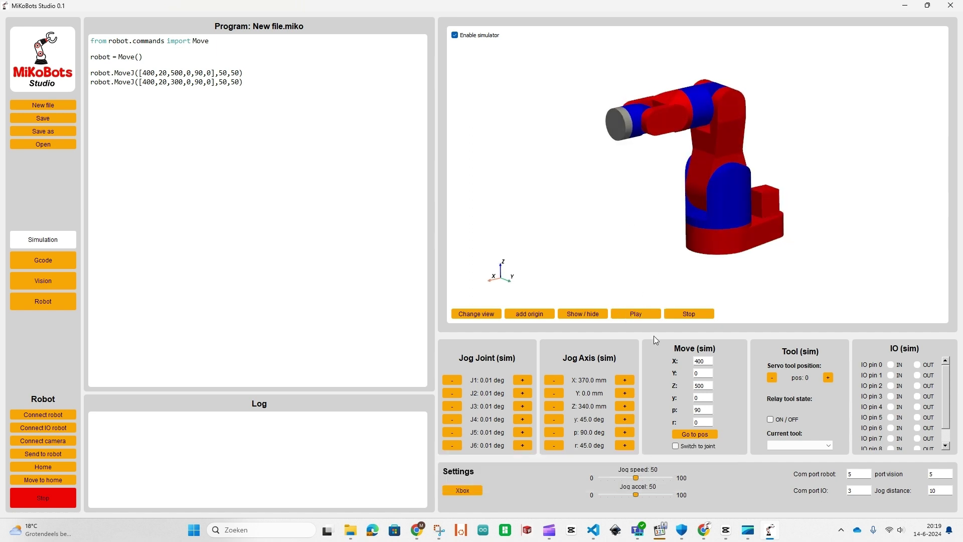
{"action": "left_click", "coordinate": [633, 380]}
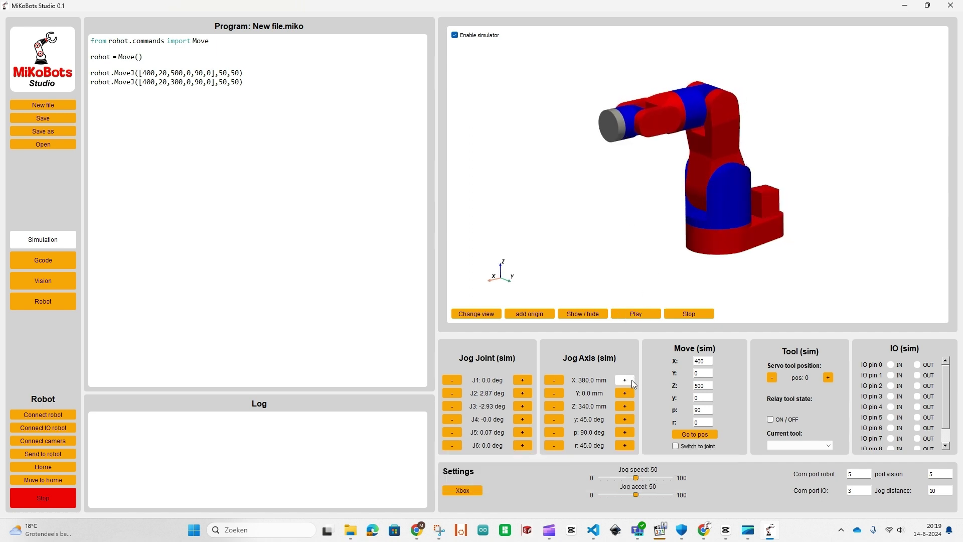
{"action": "left_click", "coordinate": [627, 374]}
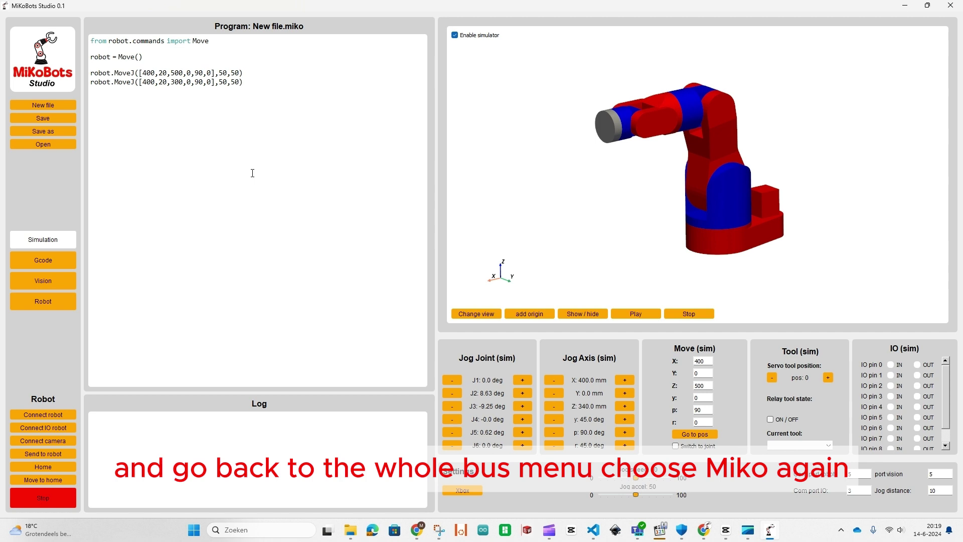
{"action": "left_click", "coordinate": [47, 303]}
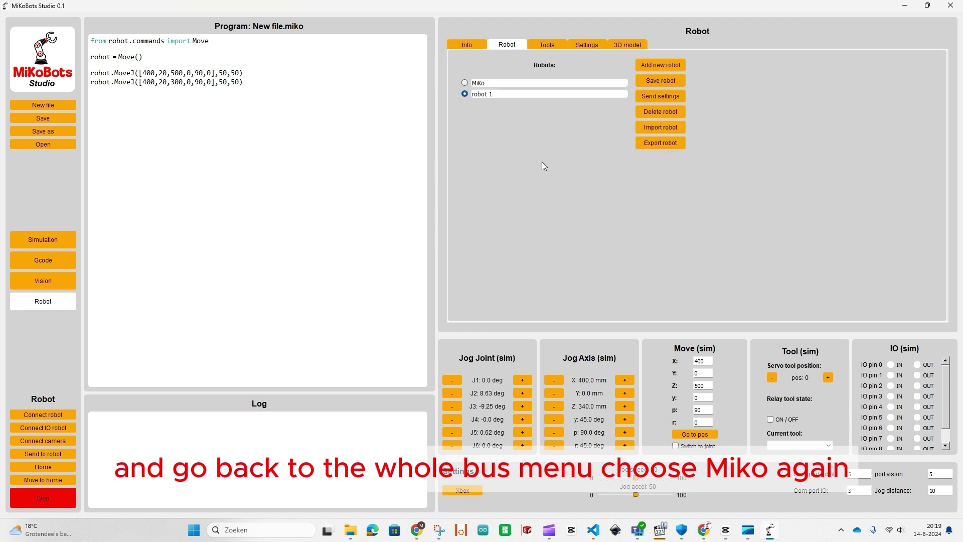
{"action": "left_click", "coordinate": [465, 83]}
Step: Review the Gripper.STL and Pen.STL tool settings, then start adding a new 3D model
{"action": "left_click", "coordinate": [547, 44]}
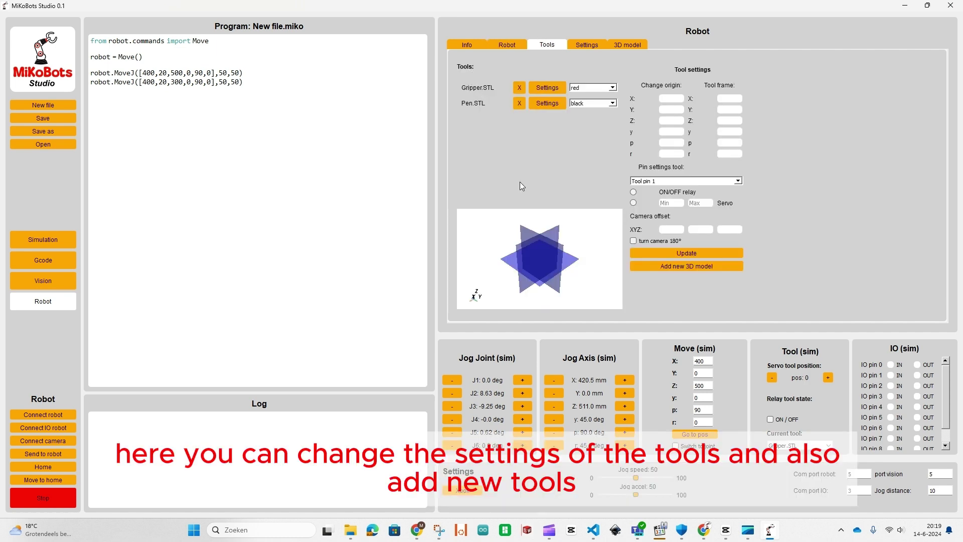
{"action": "left_click", "coordinate": [547, 88]}
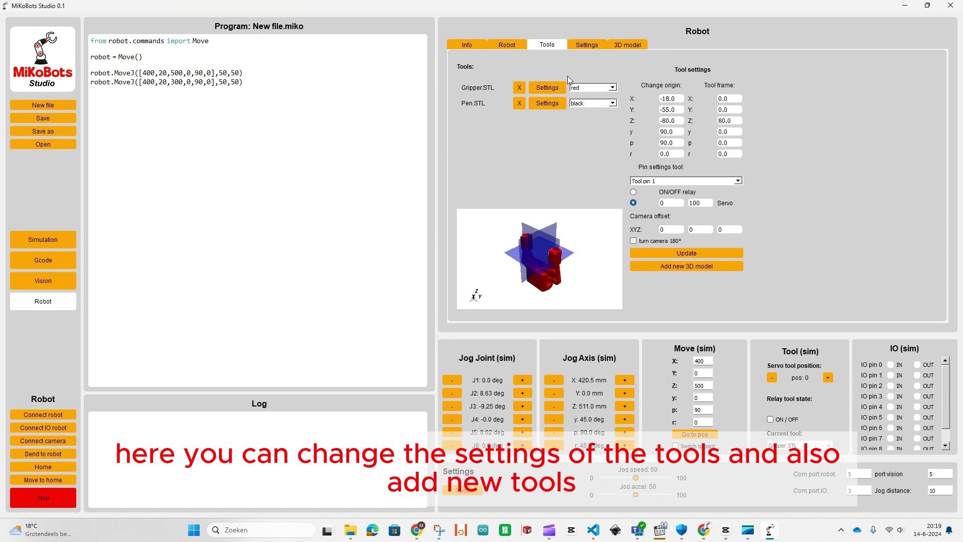
{"action": "left_click", "coordinate": [554, 105]}
{"action": "left_click", "coordinate": [688, 267]}
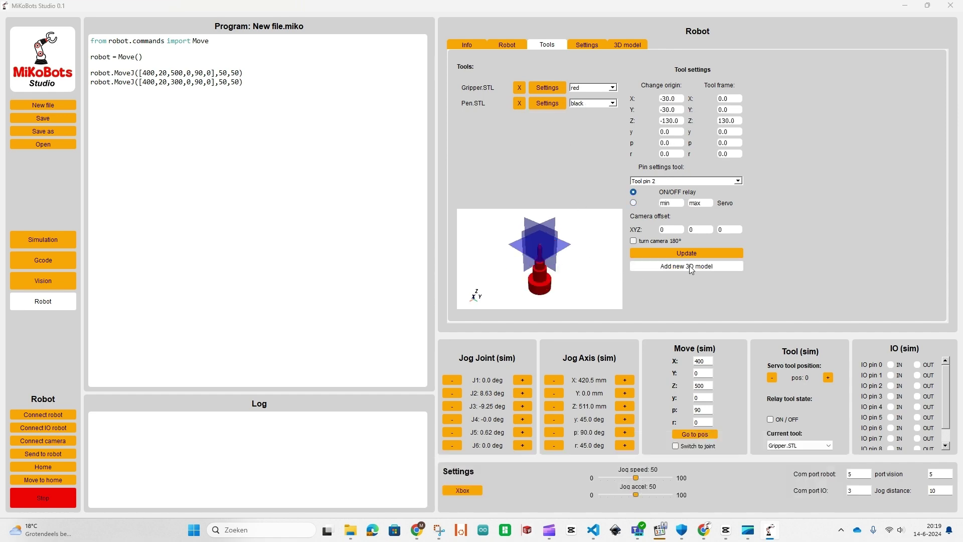
Step: Close the file dialog and review the robot settings and the Link1 3D model
{"action": "left_click", "coordinate": [470, 19]}
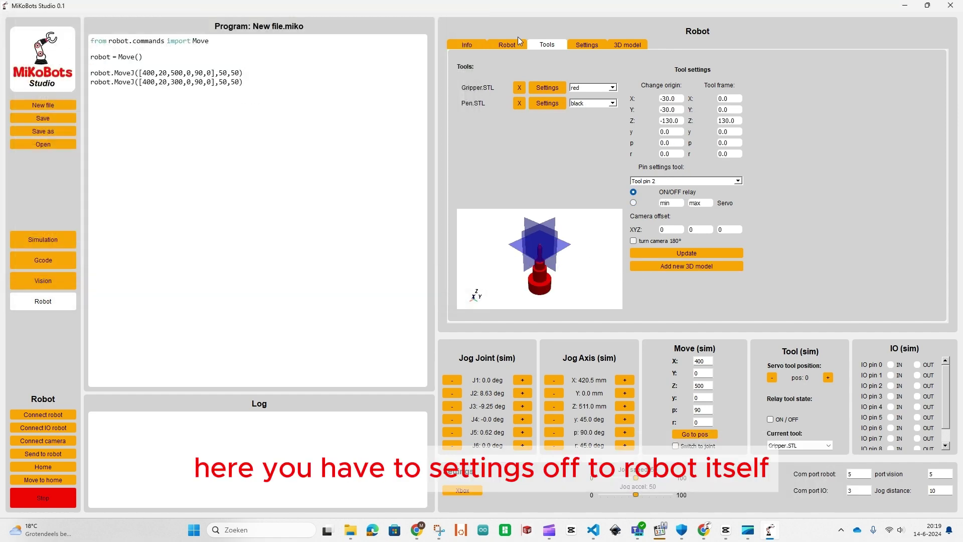
{"action": "left_click", "coordinate": [589, 48]}
{"action": "scroll", "coordinate": [697, 126], "scroll_direction": "down", "scroll_amount": 5}
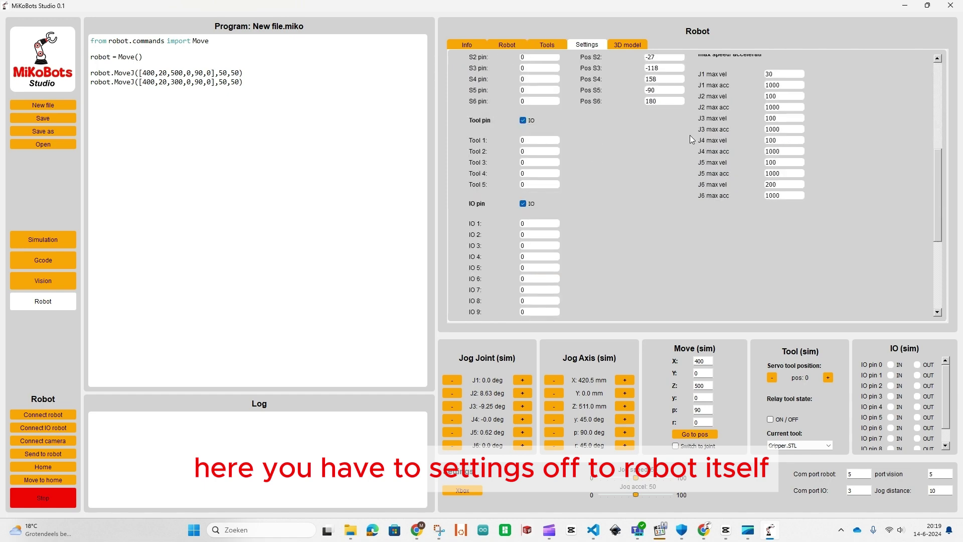
{"action": "scroll", "coordinate": [690, 135], "scroll_direction": "down", "scroll_amount": 5}
{"action": "scroll", "coordinate": [682, 143], "scroll_direction": "up", "scroll_amount": 8}
{"action": "scroll", "coordinate": [682, 143], "scroll_direction": "up", "scroll_amount": 3}
{"action": "left_click", "coordinate": [631, 46]}
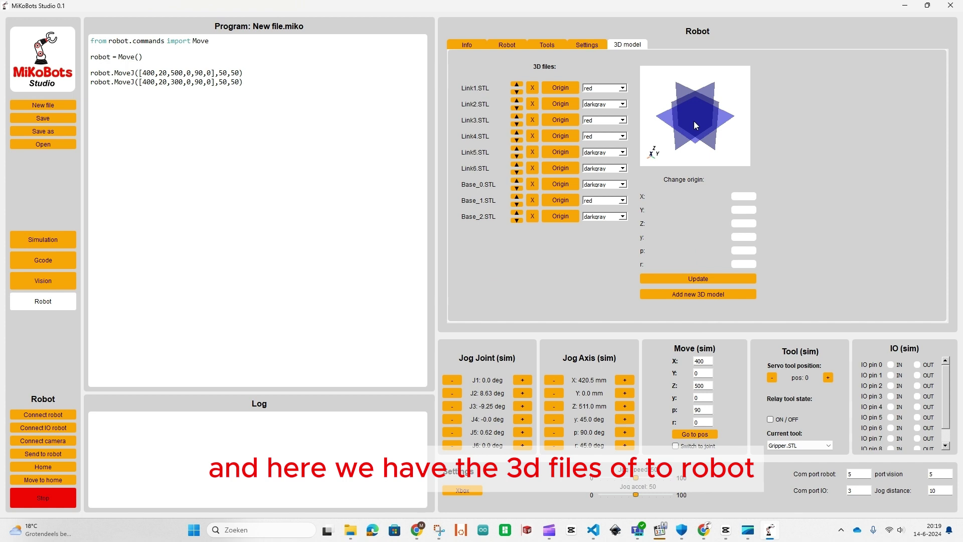
{"action": "left_click", "coordinate": [561, 88]}
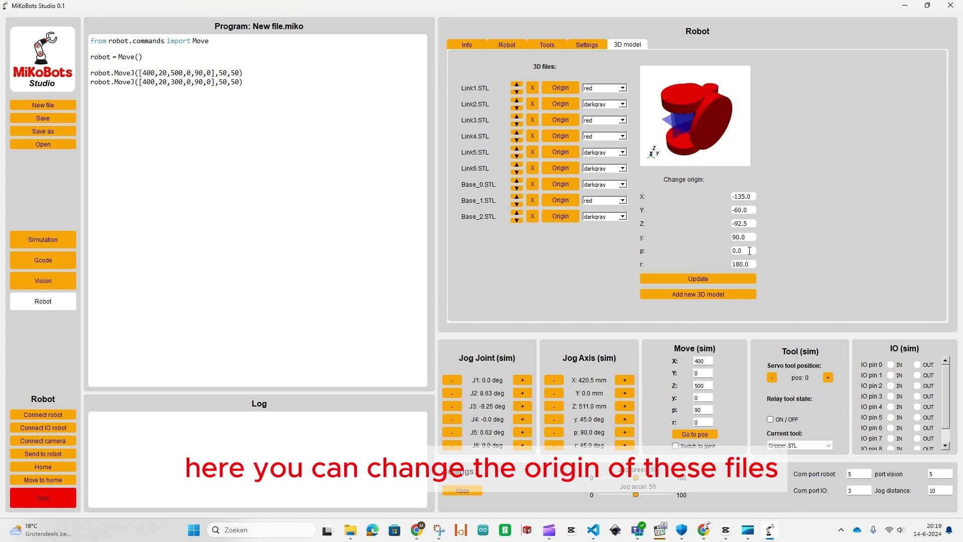
Step: View the command library docs, then jog the simulated arm along X to 460.5 mm
{"action": "left_click", "coordinate": [471, 46]}
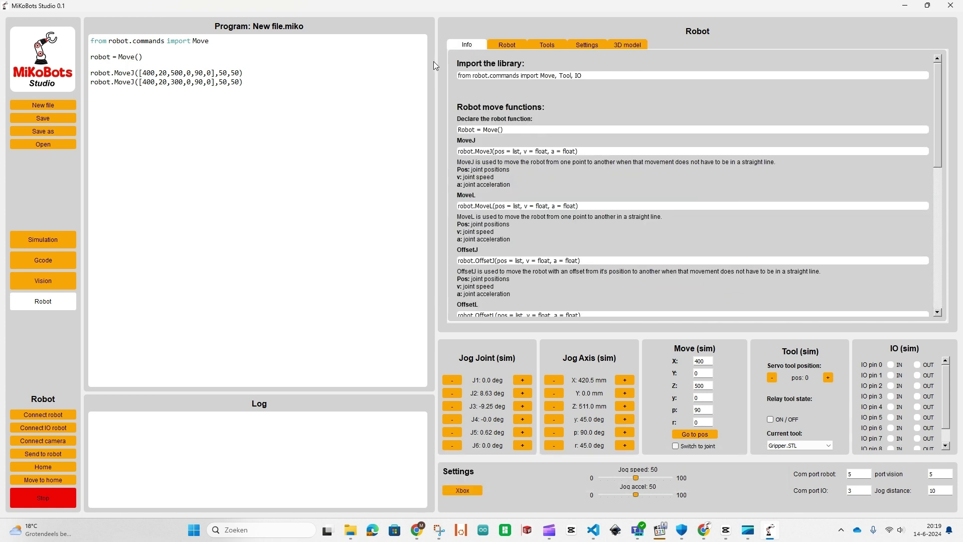
{"action": "left_click", "coordinate": [55, 241]}
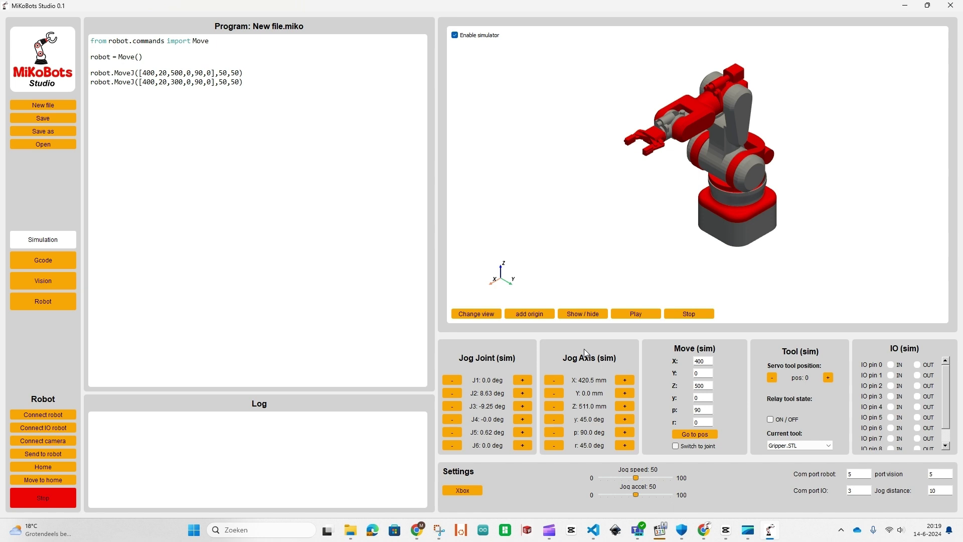
{"action": "left_click", "coordinate": [625, 381]}
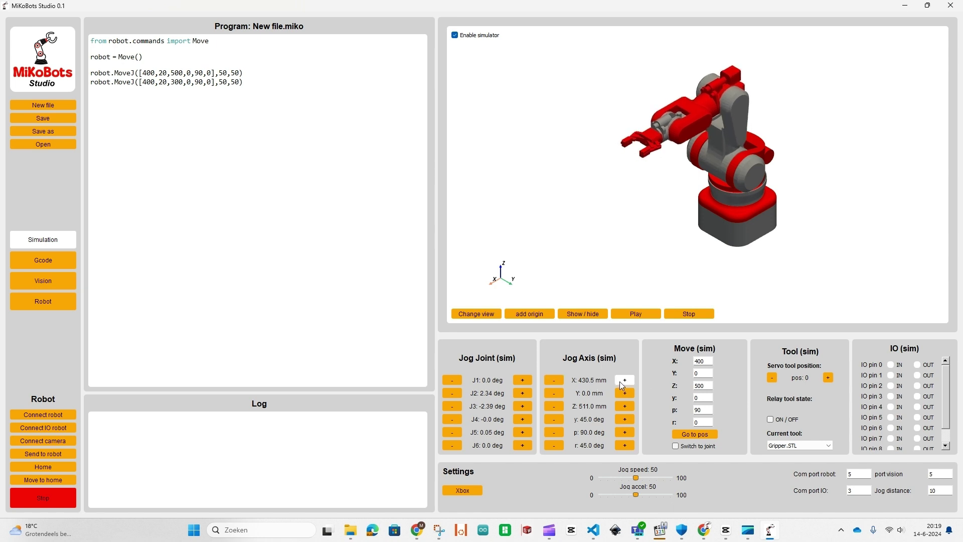
{"action": "left_click", "coordinate": [623, 381]}
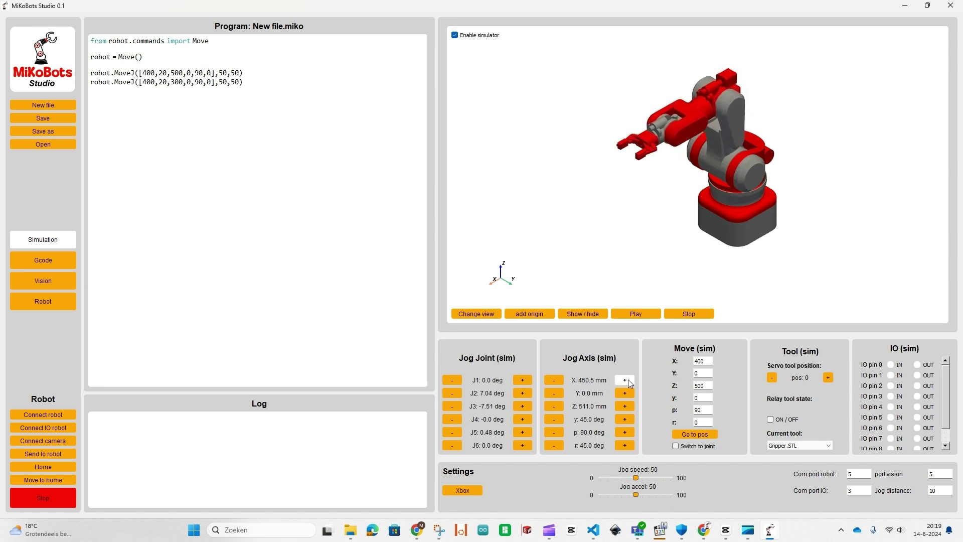
{"action": "left_click", "coordinate": [630, 383]}
Step: Switch the current tool to Pen and back to Gripper
{"action": "left_click", "coordinate": [800, 446]}
{"action": "left_click", "coordinate": [801, 460]}
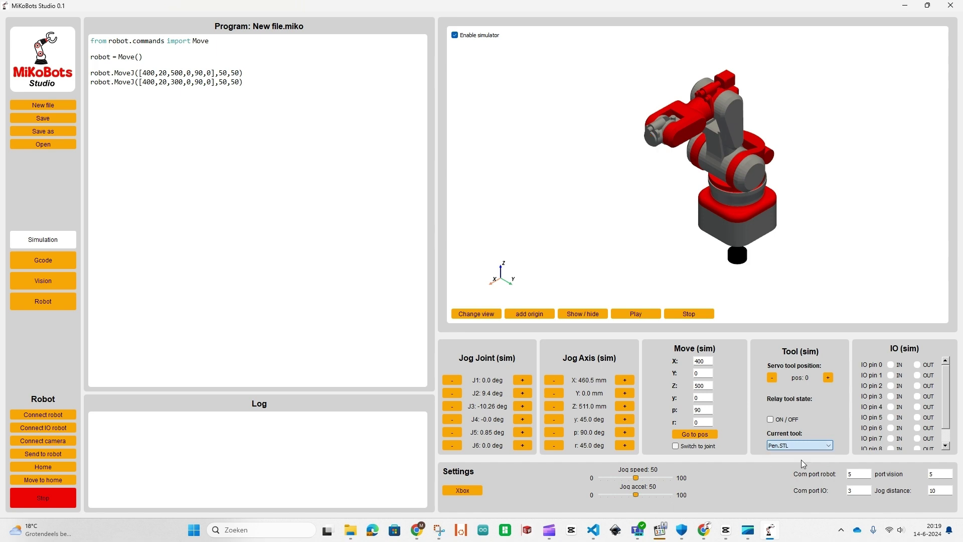
{"action": "left_click", "coordinate": [793, 443]}
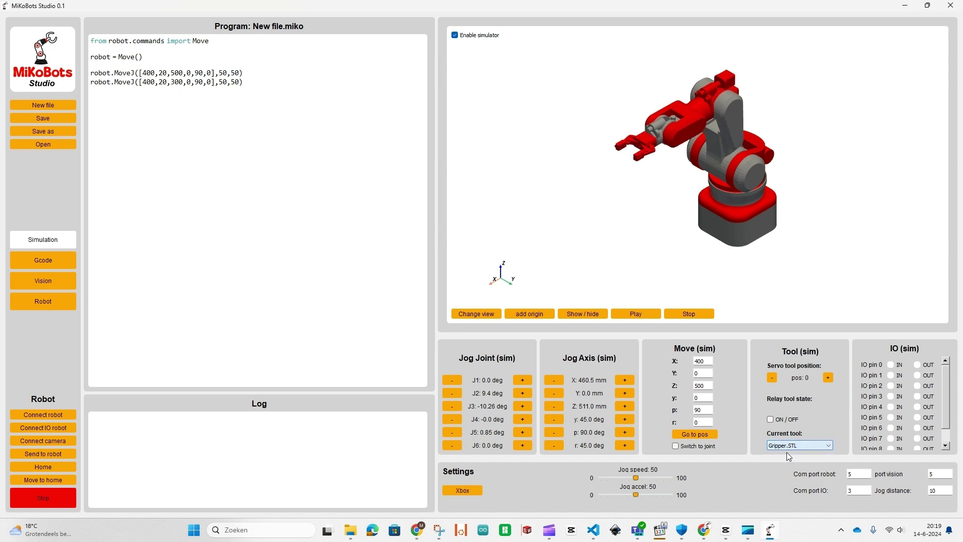
{"action": "left_click_drag", "start_coordinate": [767, 305], "coordinate": [760, 289]}
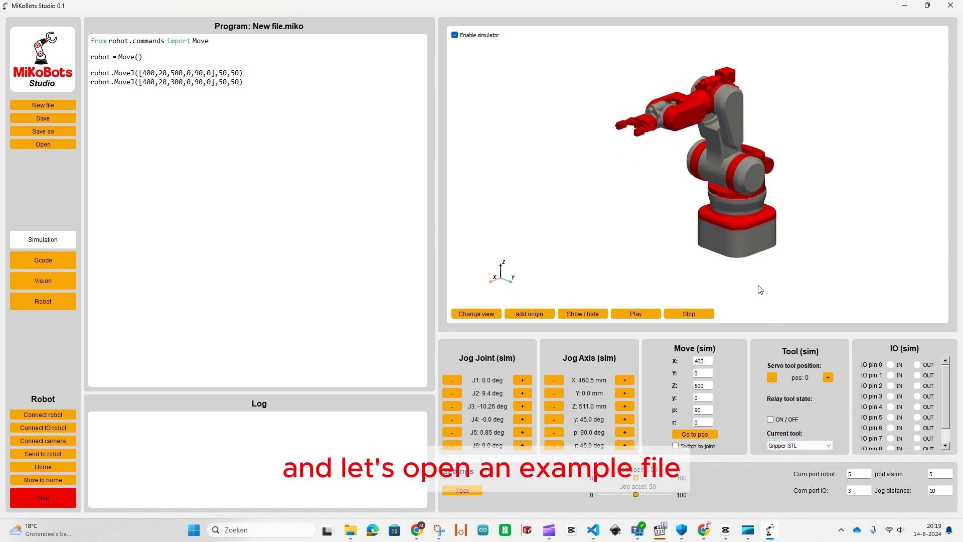
Step: Open 'Example 1 Pick and Place' without saving the current program
{"action": "left_click", "coordinate": [61, 143]}
{"action": "left_click", "coordinate": [527, 297]}
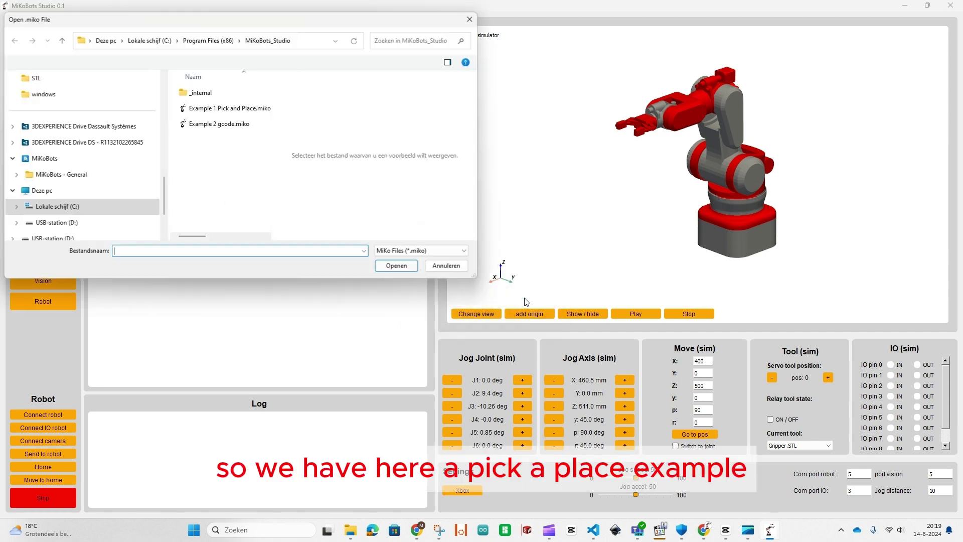
{"action": "left_click", "coordinate": [240, 109]}
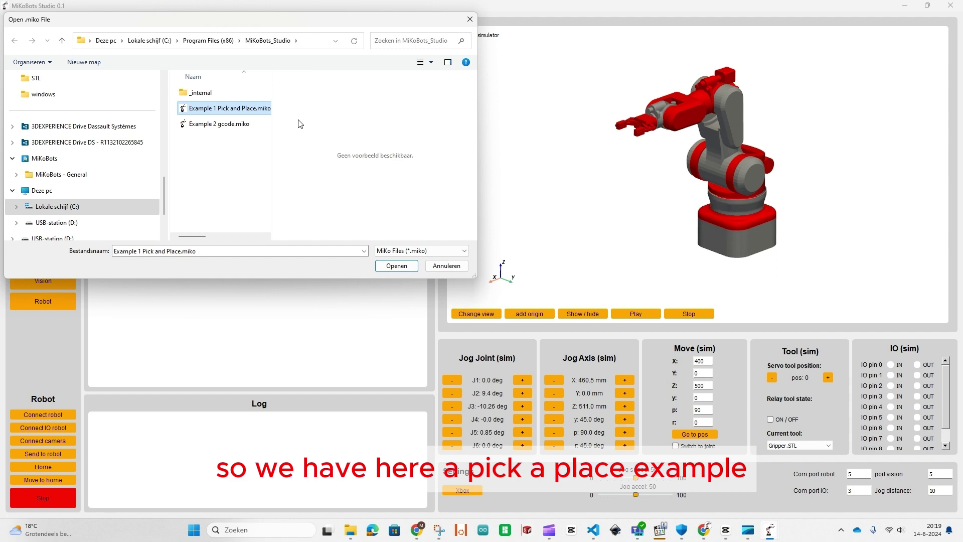
{"action": "left_click", "coordinate": [402, 266]}
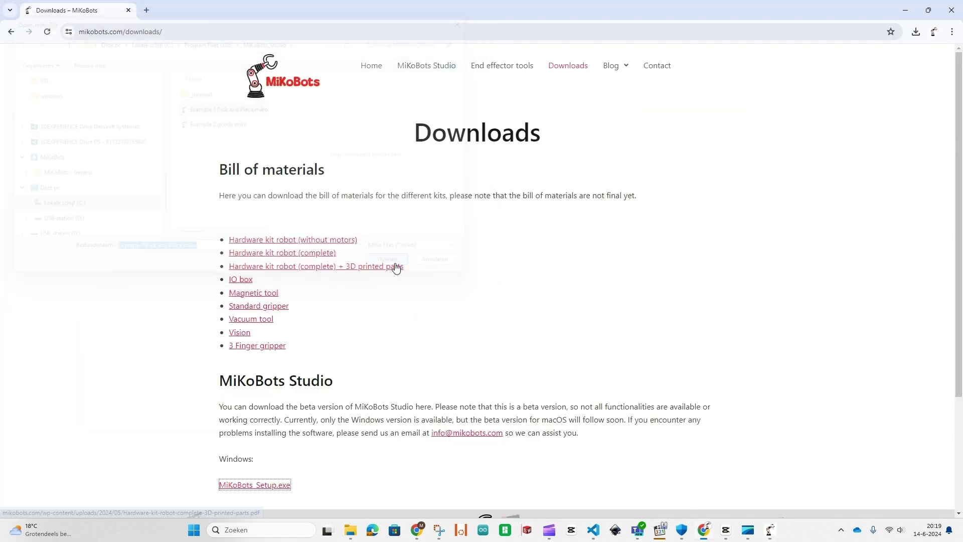
Step: Return to the studio with Example 1 loaded and inspect the IO pin 0 button definition
{"action": "left_click", "coordinate": [770, 530]}
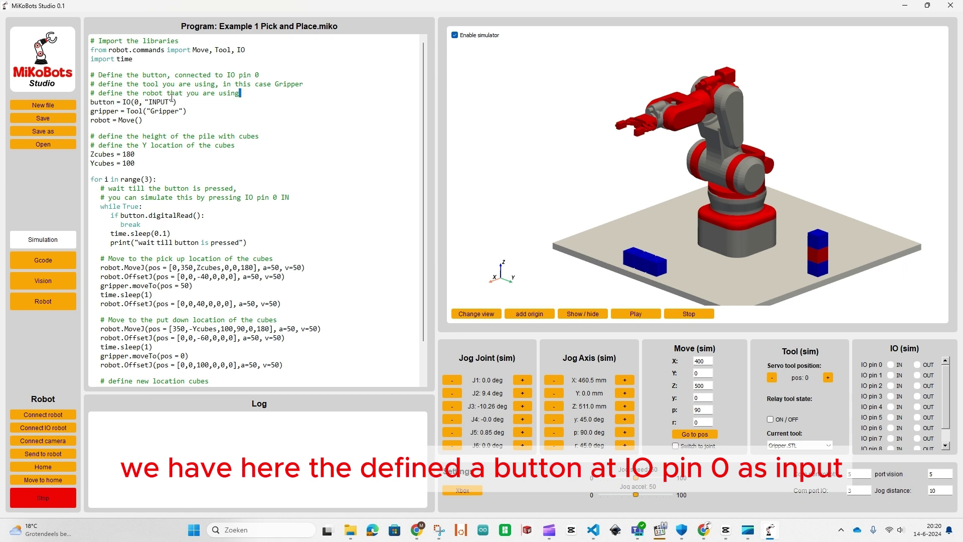
{"action": "left_click", "coordinate": [136, 102]}
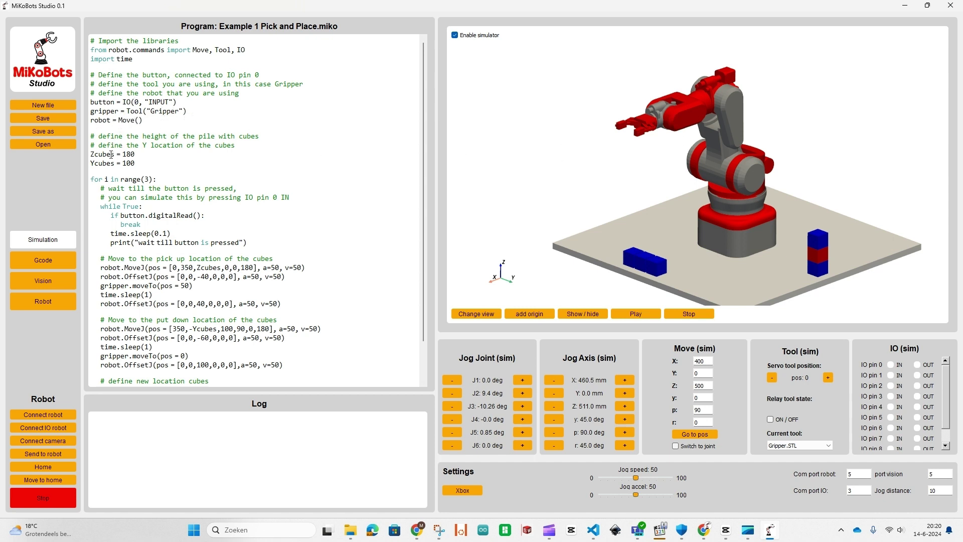
{"action": "scroll", "coordinate": [148, 210], "scroll_direction": "down", "scroll_amount": 2}
{"action": "scroll", "coordinate": [136, 173], "scroll_direction": "down", "scroll_amount": 1}
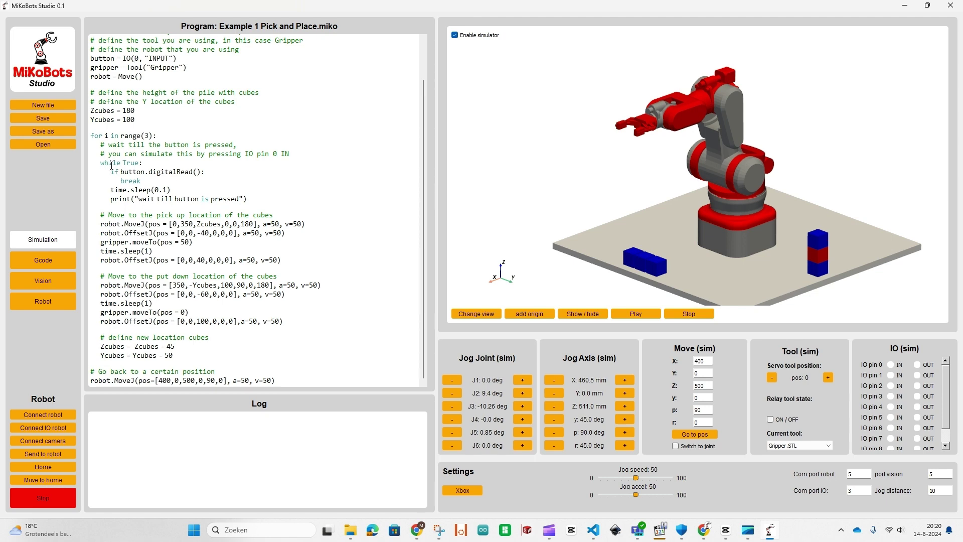
{"action": "scroll", "coordinate": [136, 196], "scroll_direction": "up", "scroll_amount": 2}
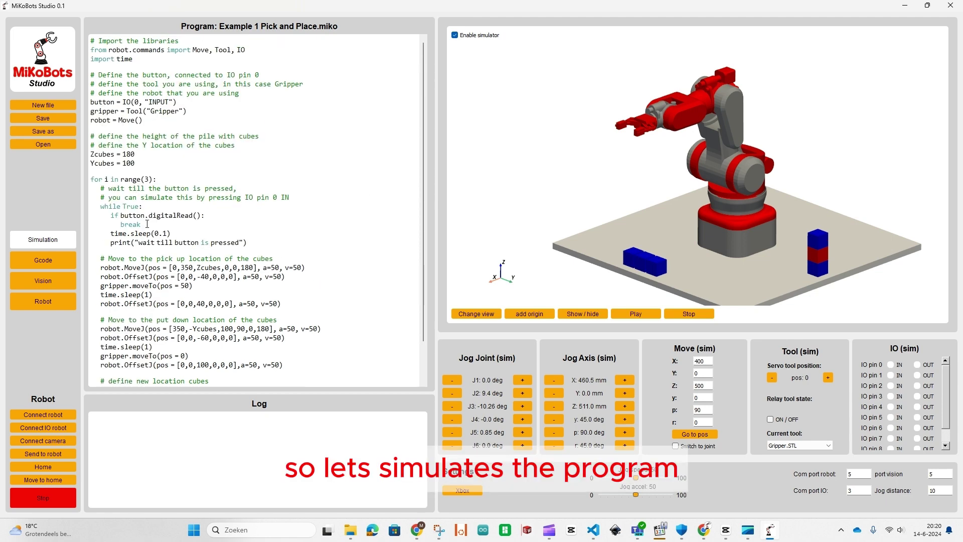
Step: Start the program, trigger IO pin 0, and raise the jog speed to 100
{"action": "left_click", "coordinate": [642, 316]}
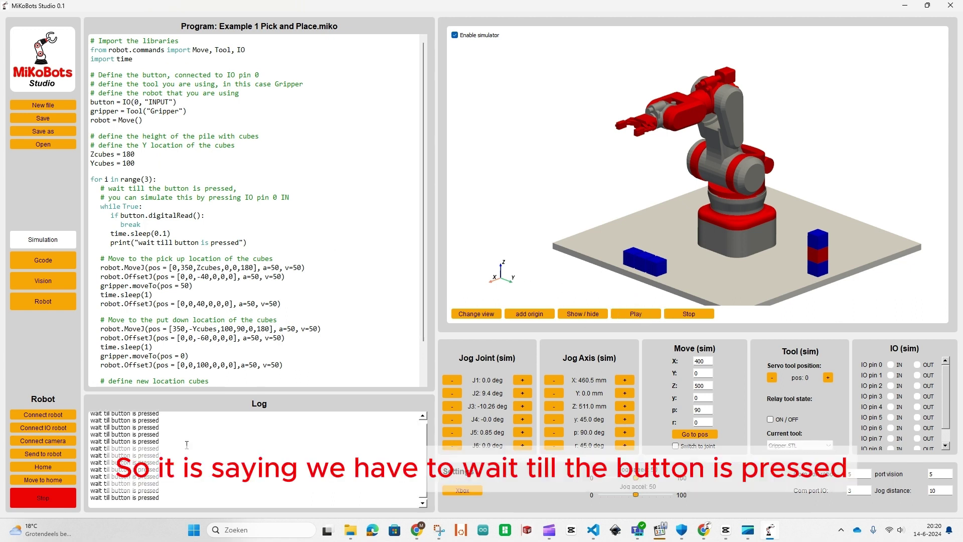
{"action": "left_click", "coordinate": [891, 366]}
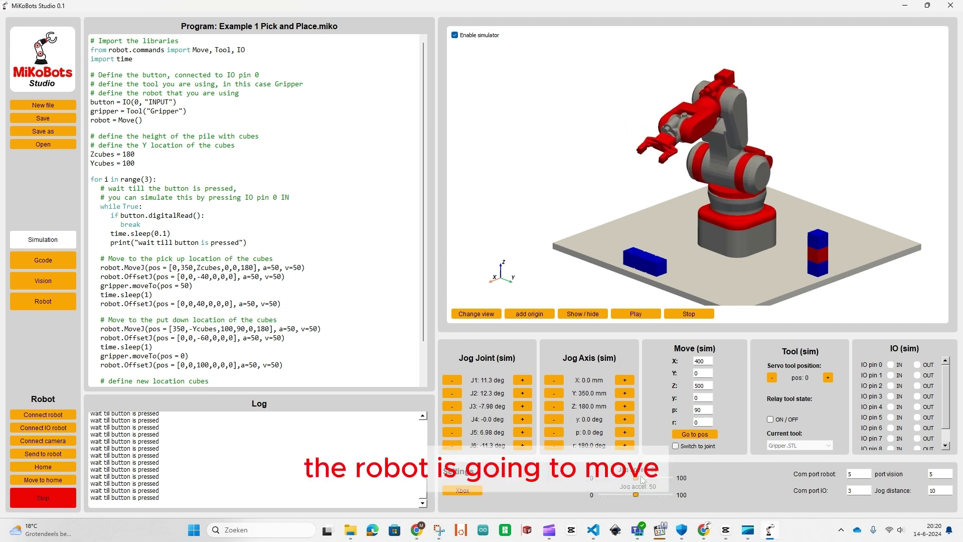
{"action": "mouse_move", "coordinate": [637, 478]}
{"action": "left_mouse_down"}
{"action": "mouse_move", "coordinate": [590, 479]}
{"action": "mouse_move", "coordinate": [699, 476]}
{"action": "left_mouse_up"}
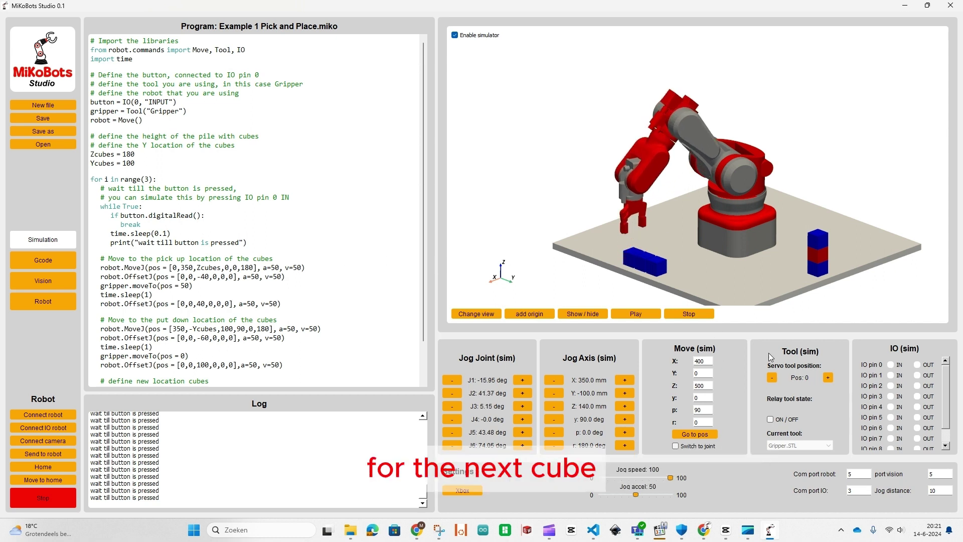
Step: Trigger IO pin 0 again for the next pick, then stop the program
{"action": "left_click", "coordinate": [891, 365]}
{"action": "left_click", "coordinate": [892, 365]}
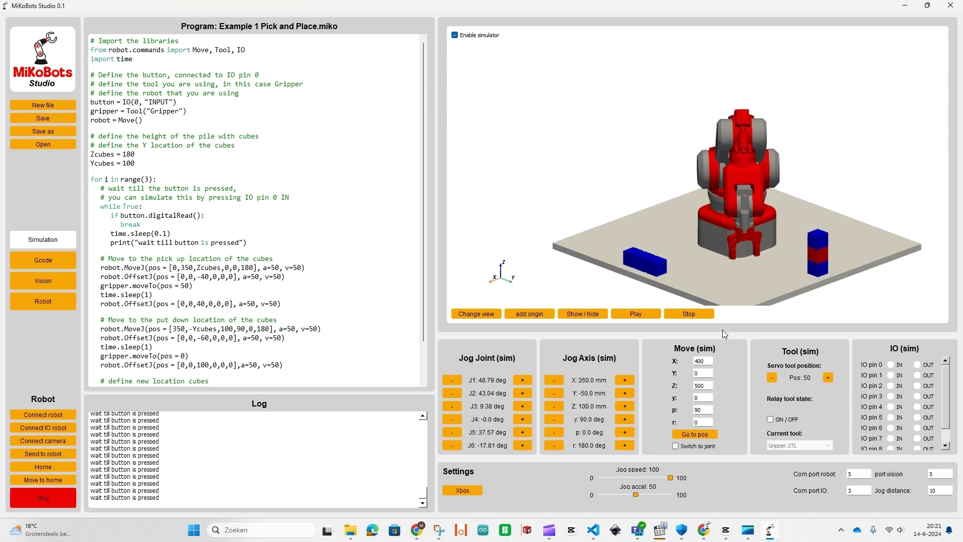
{"action": "left_click", "coordinate": [696, 315]}
{"action": "left_click", "coordinate": [699, 316]}
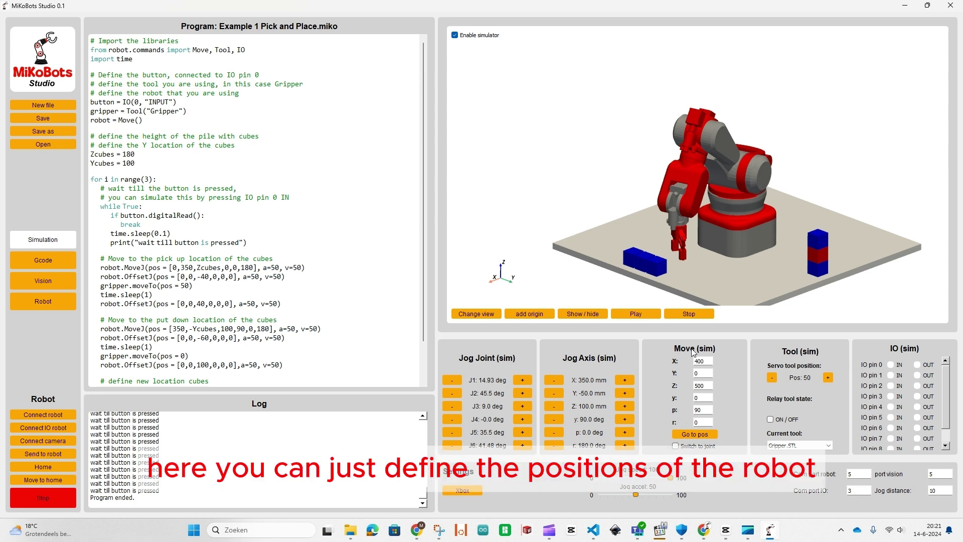
Step: Move the simulated arm to X 400, Y 0, Z 500 with Go to pos
{"action": "left_click", "coordinate": [704, 437]}
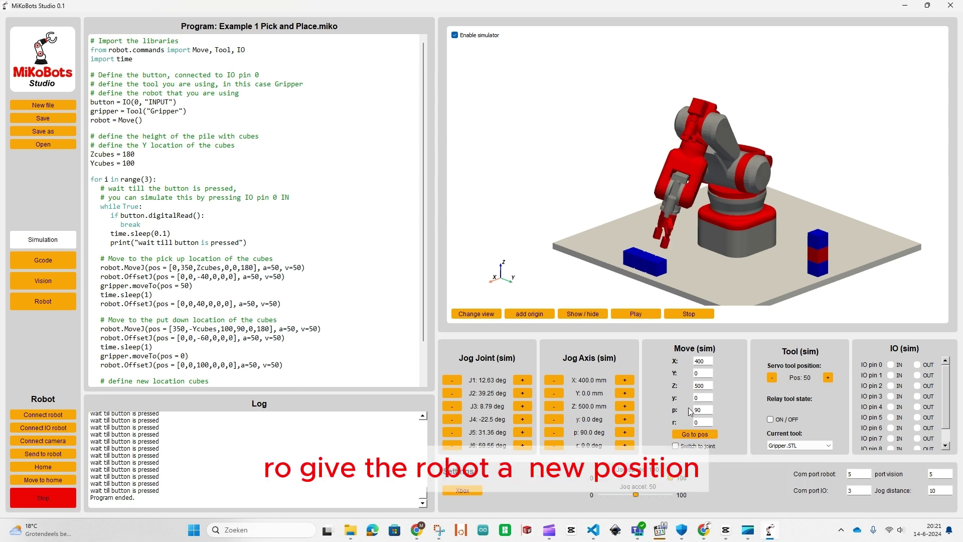